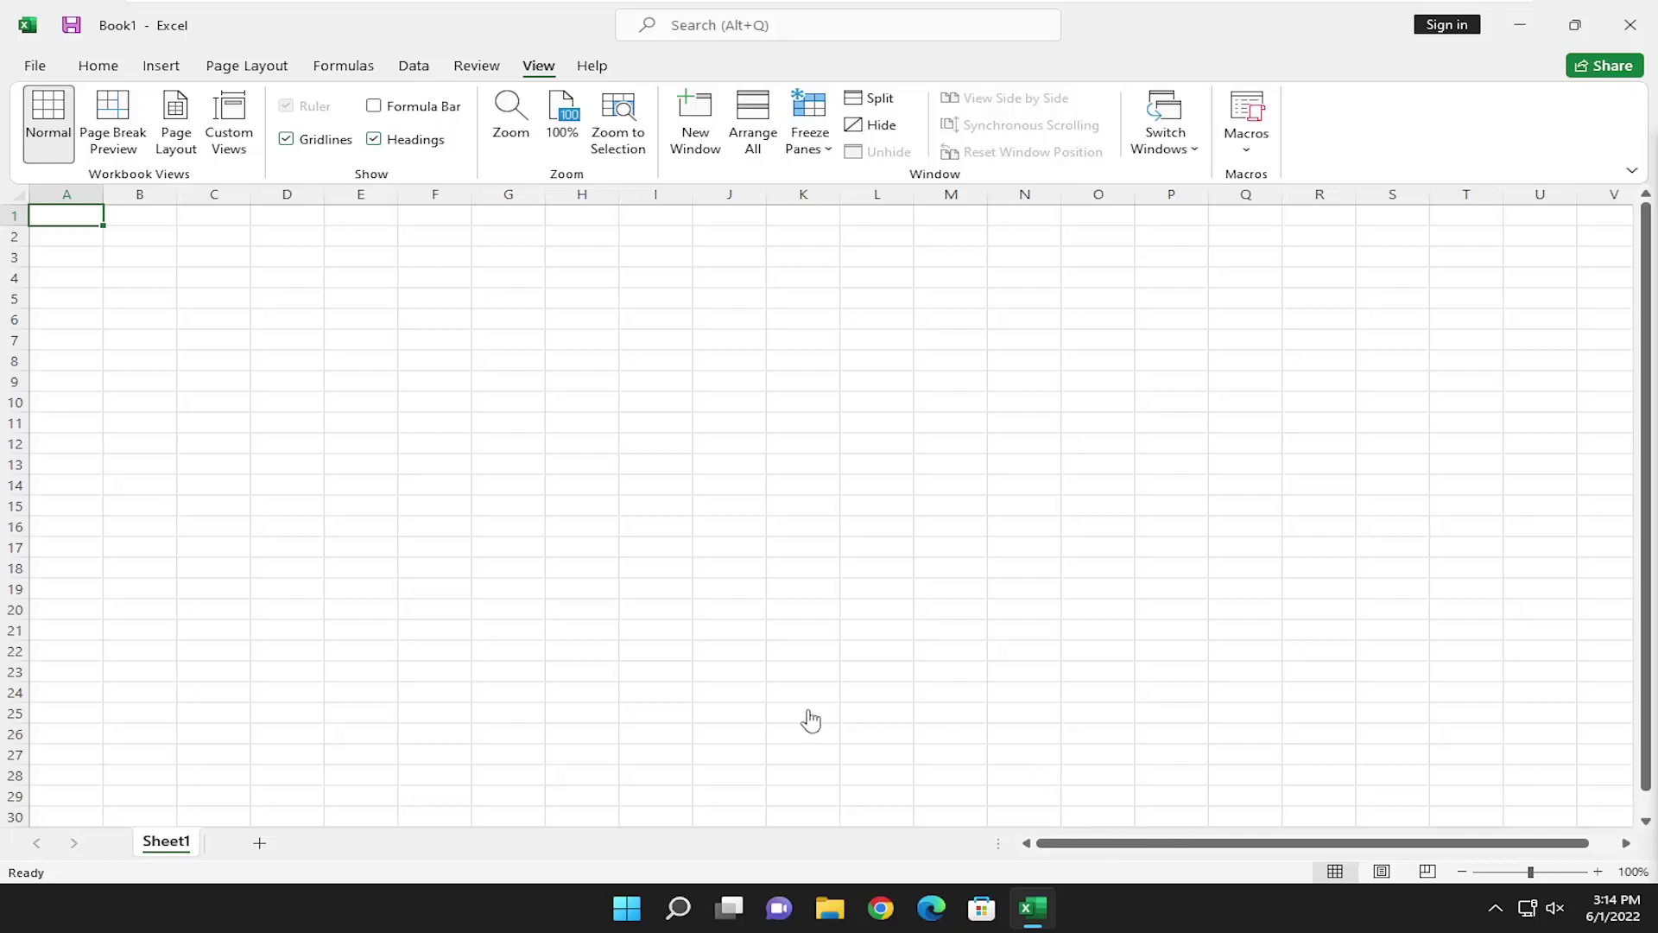
- Open Excel Options from the File menu
click(35, 67)
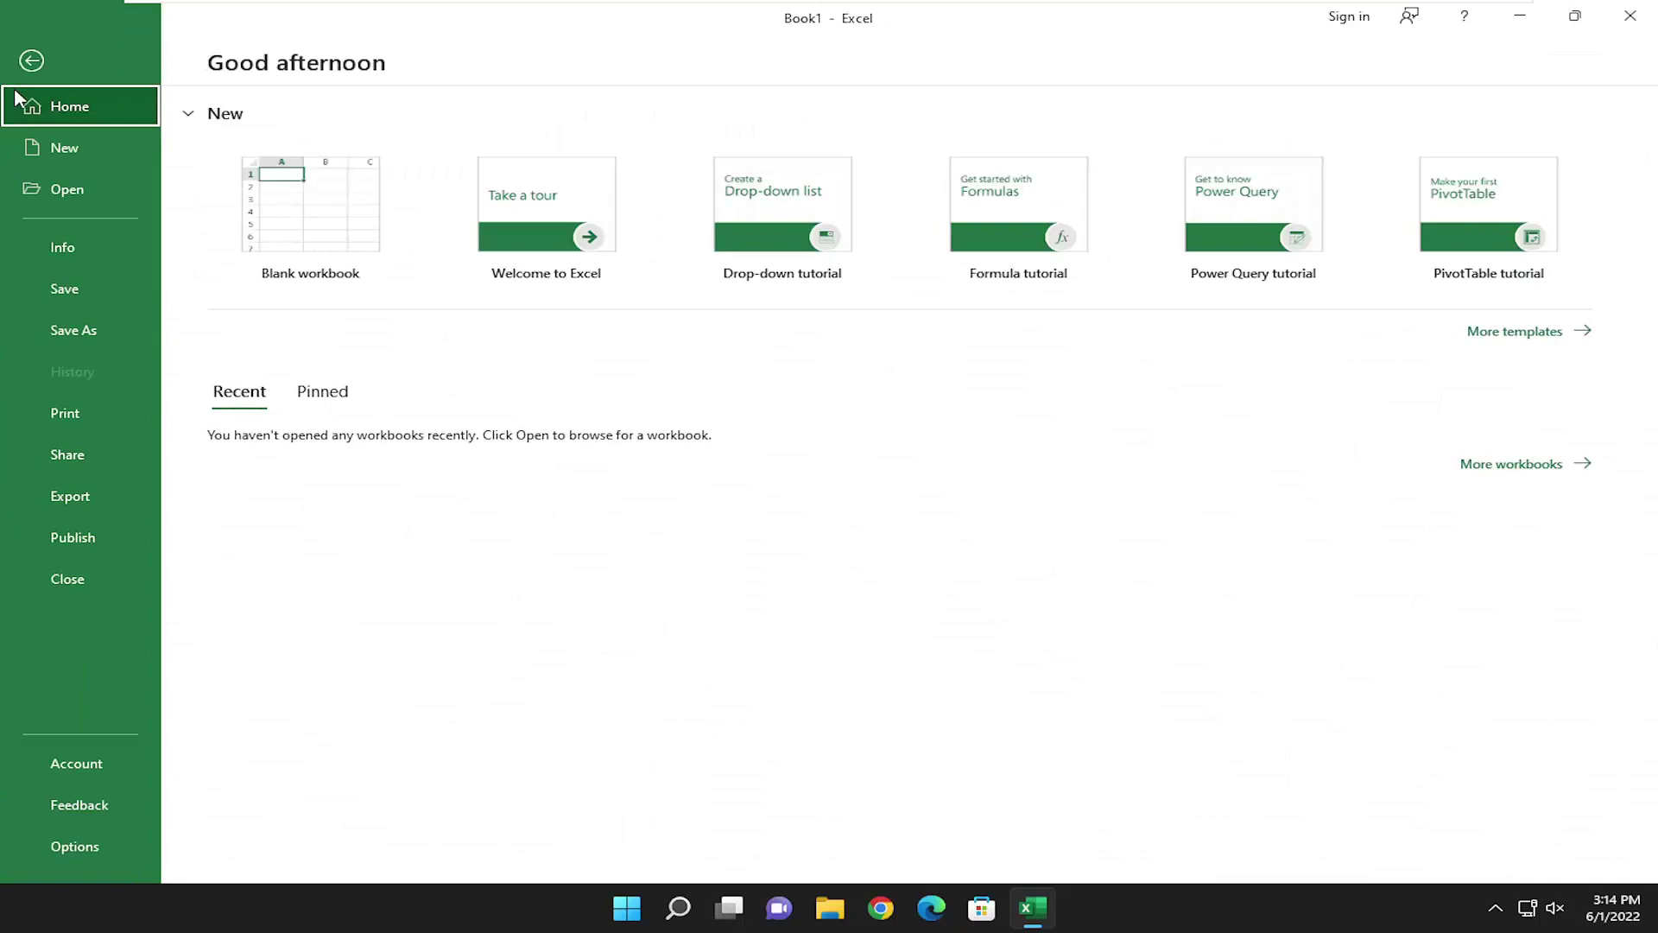
click(67, 853)
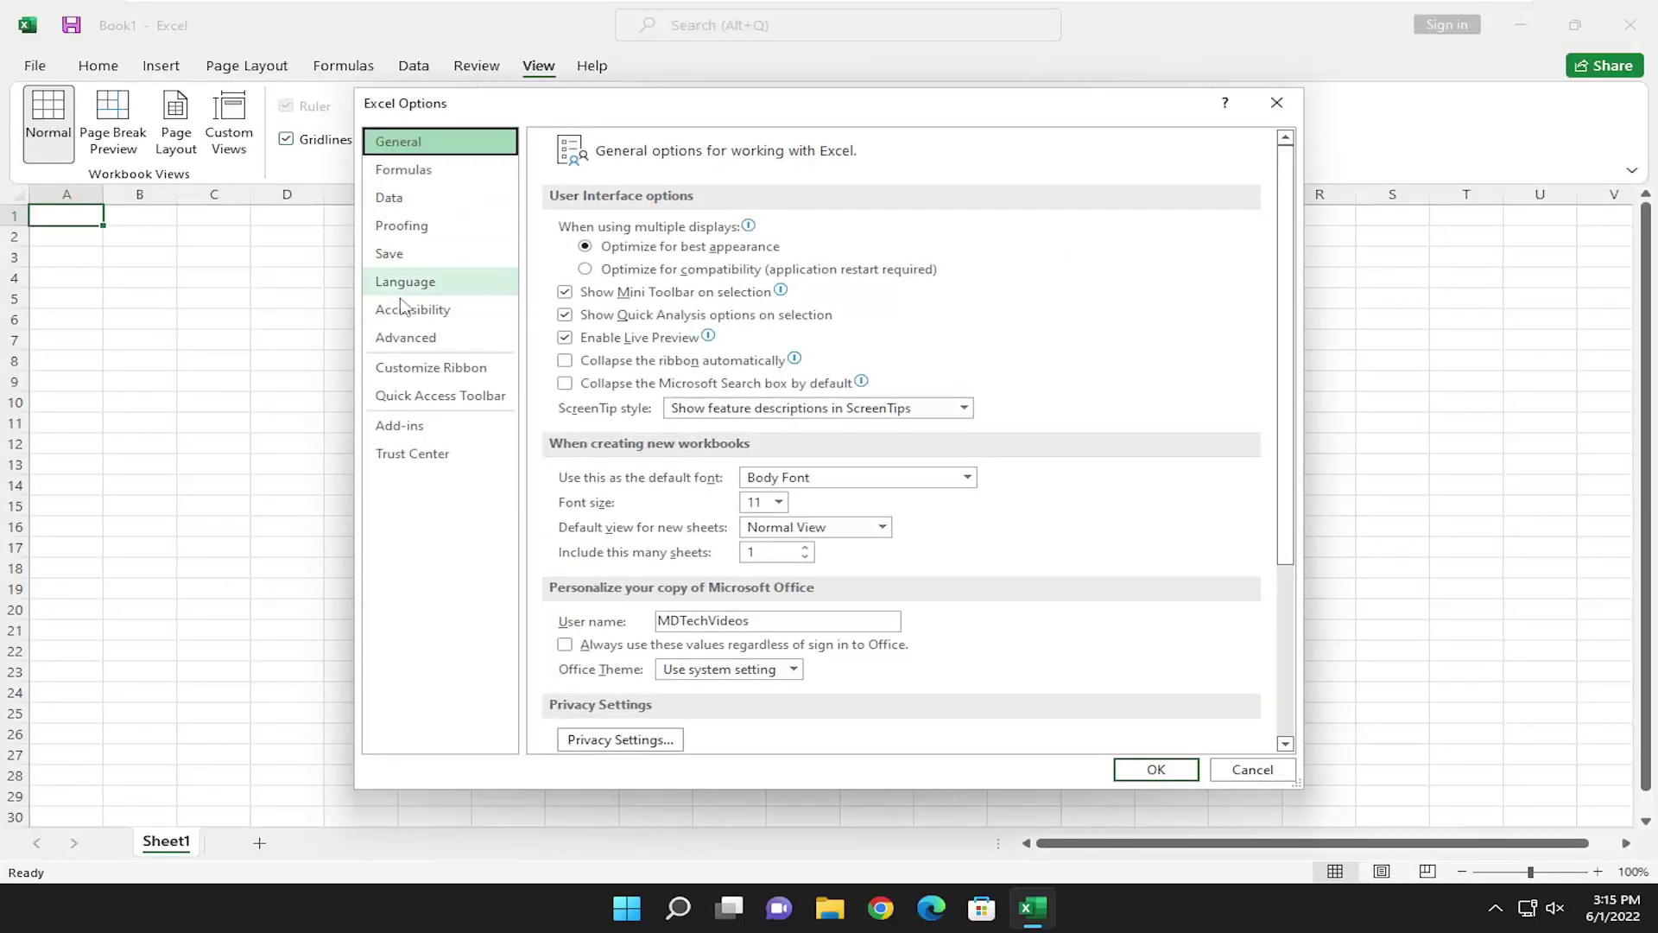
- In Advanced options, turn on Book1's horizontal and vertical scroll bars and confirm with OK
click(405, 339)
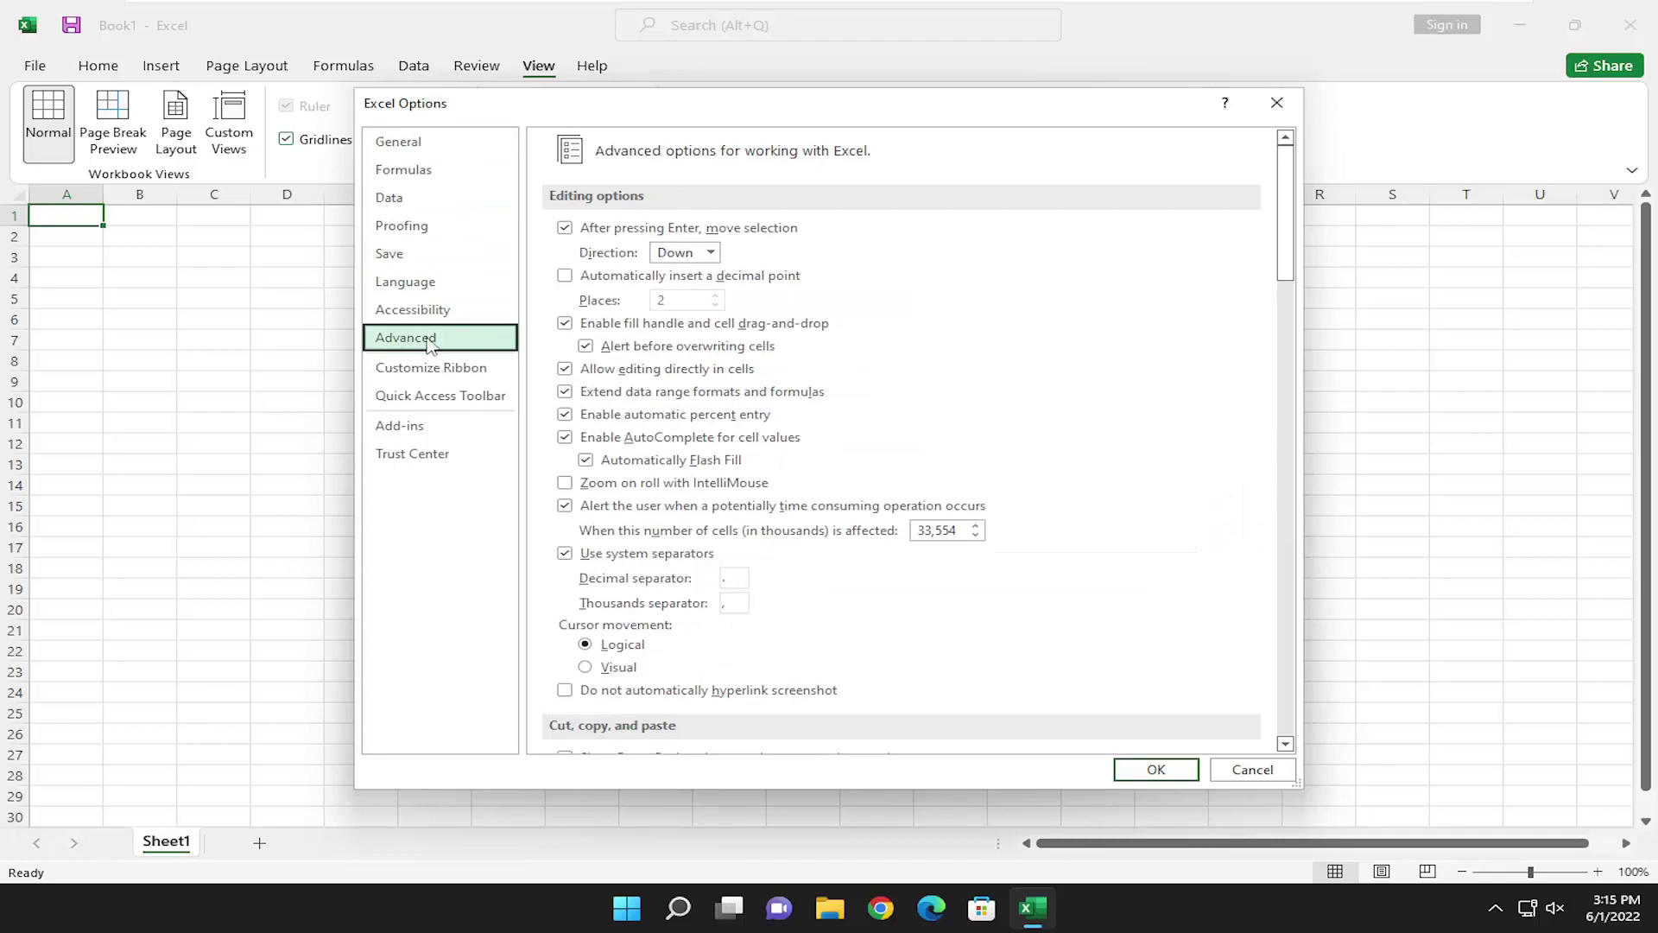
scroll(900, 408, down, 3)
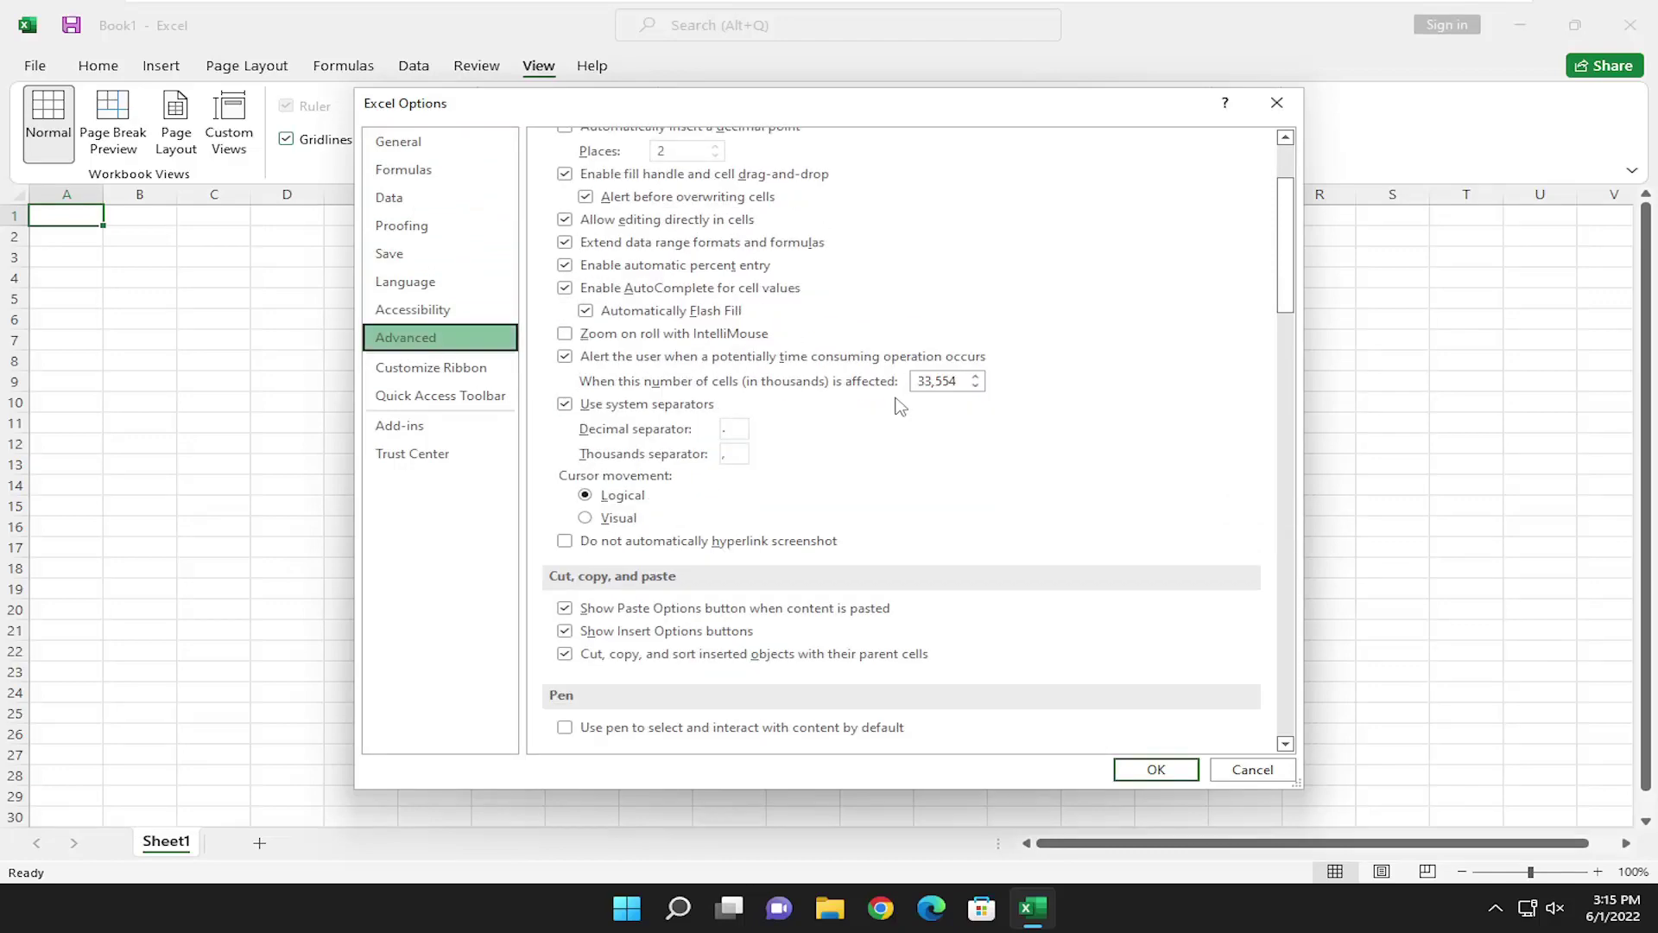
scroll(899, 407, down, 2)
scroll(900, 406, down, 2)
scroll(899, 407, down, 1)
scroll(899, 407, down, 3)
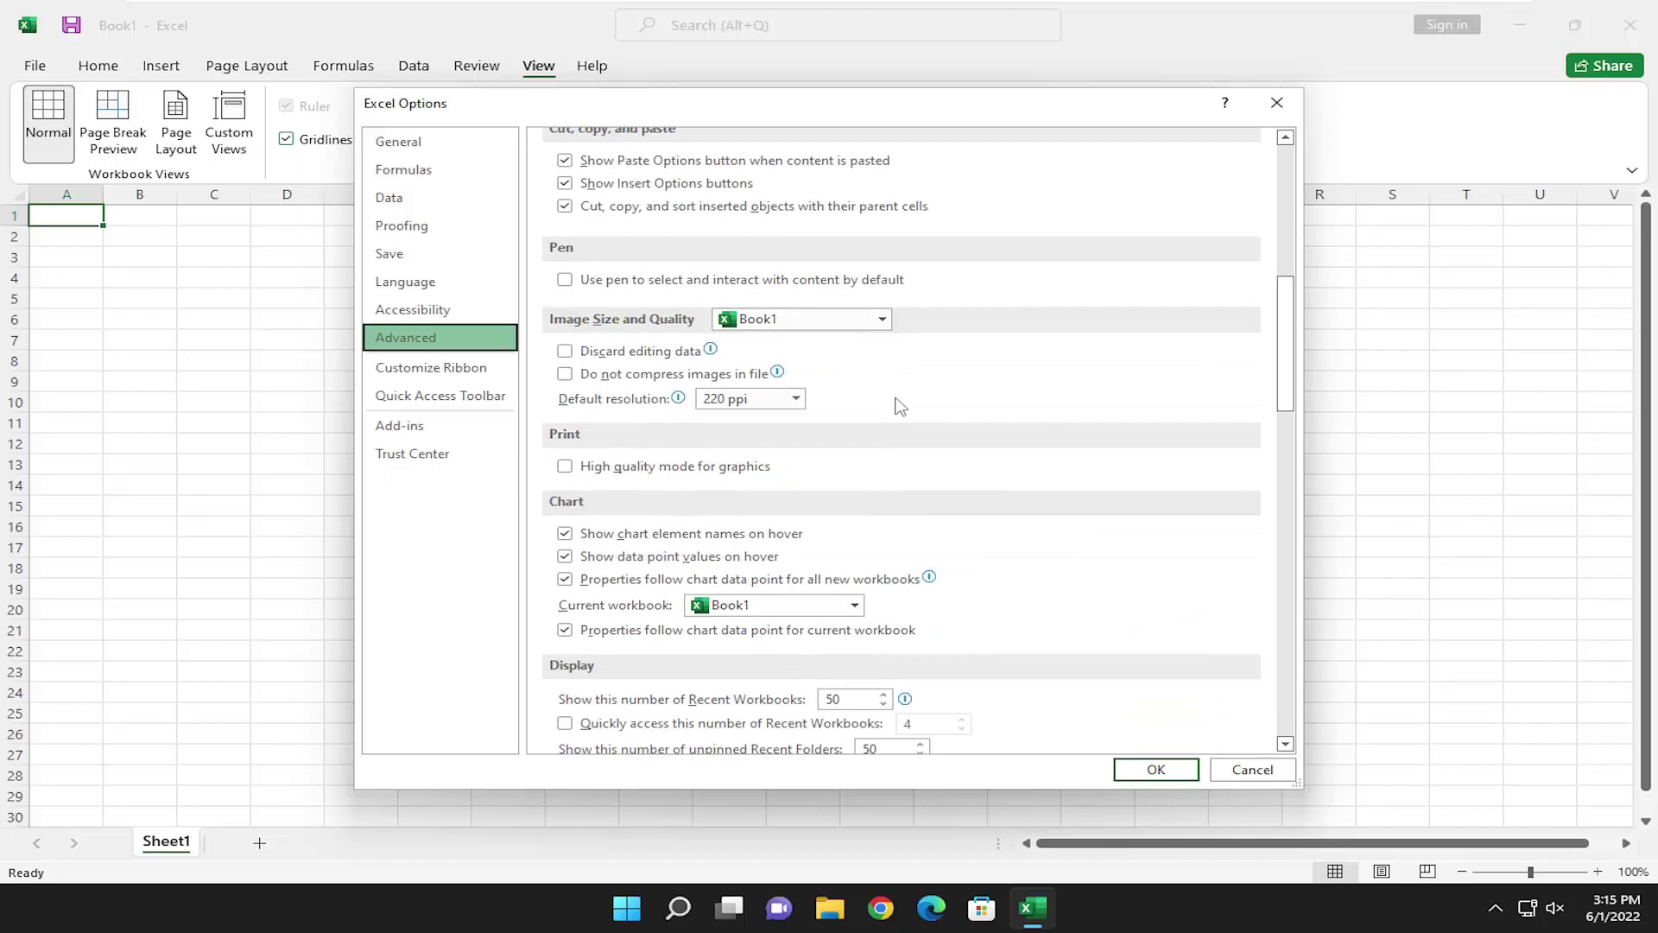
scroll(899, 406, down, 3)
scroll(889, 401, down, 3)
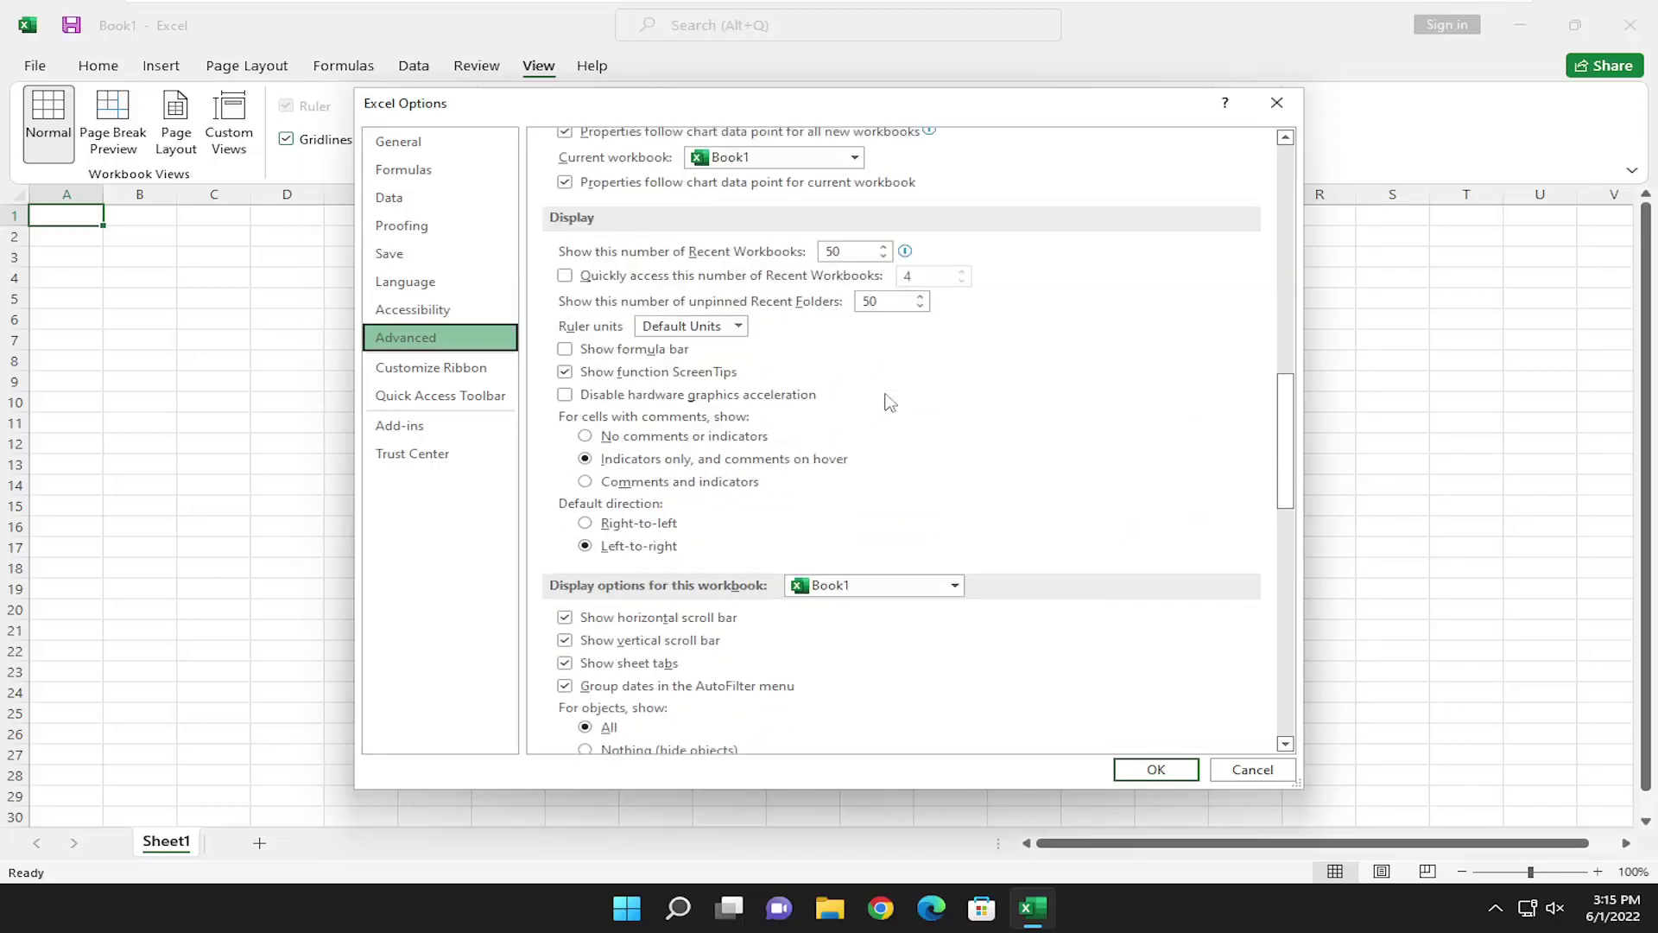
scroll(889, 403, down, 2)
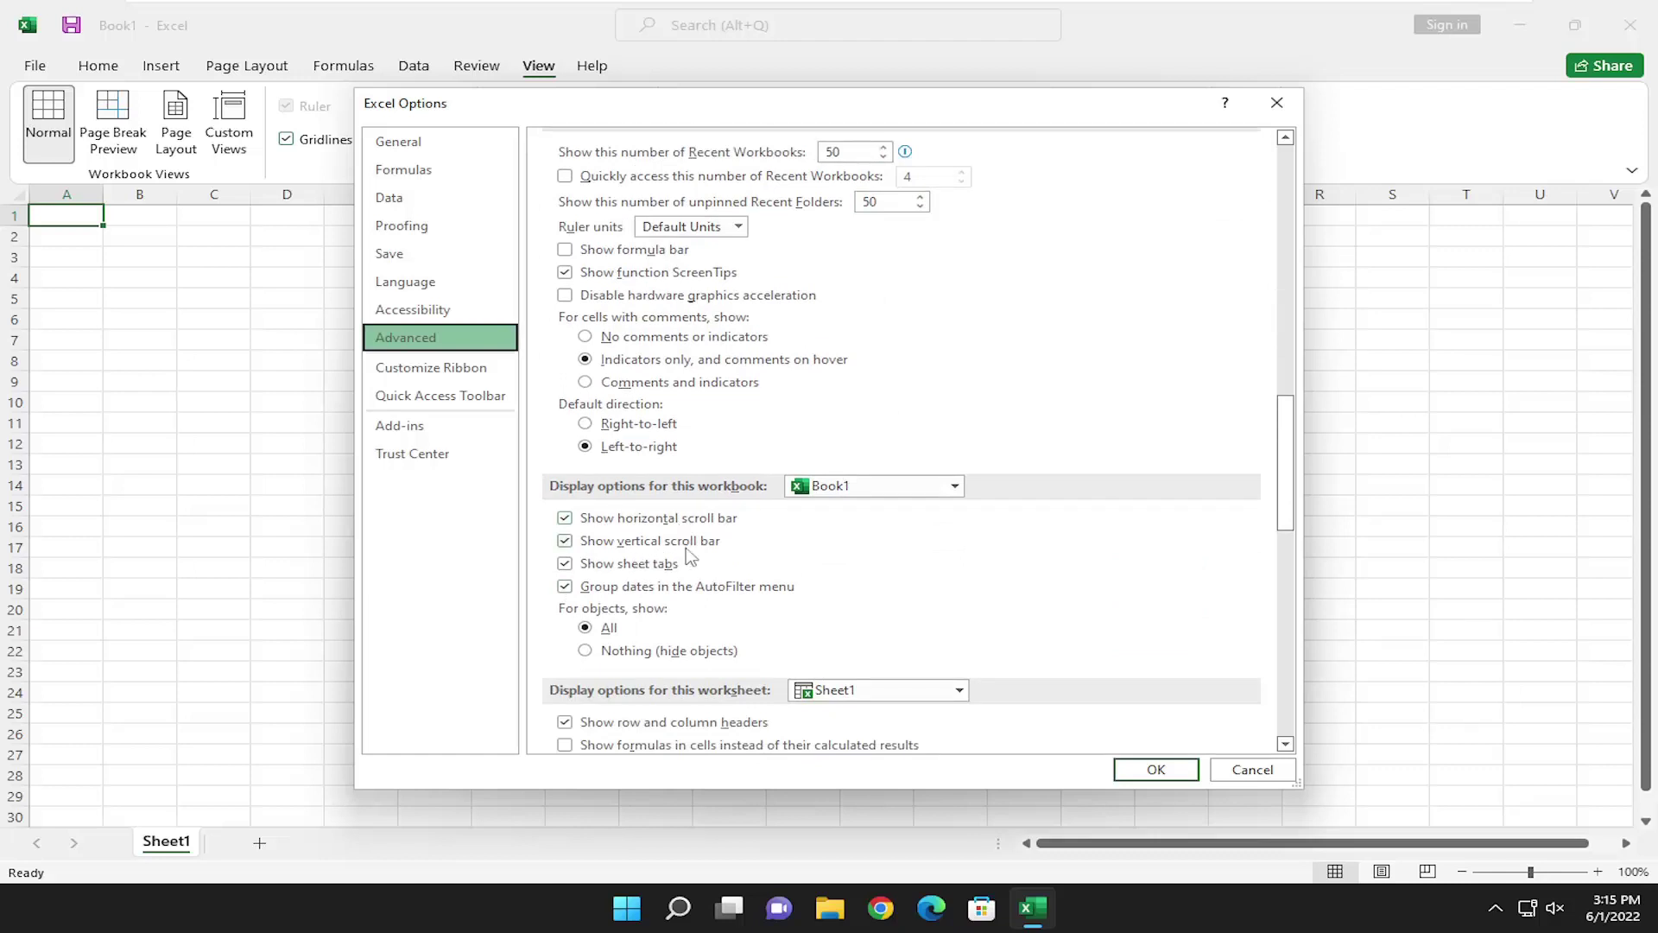
click(687, 541)
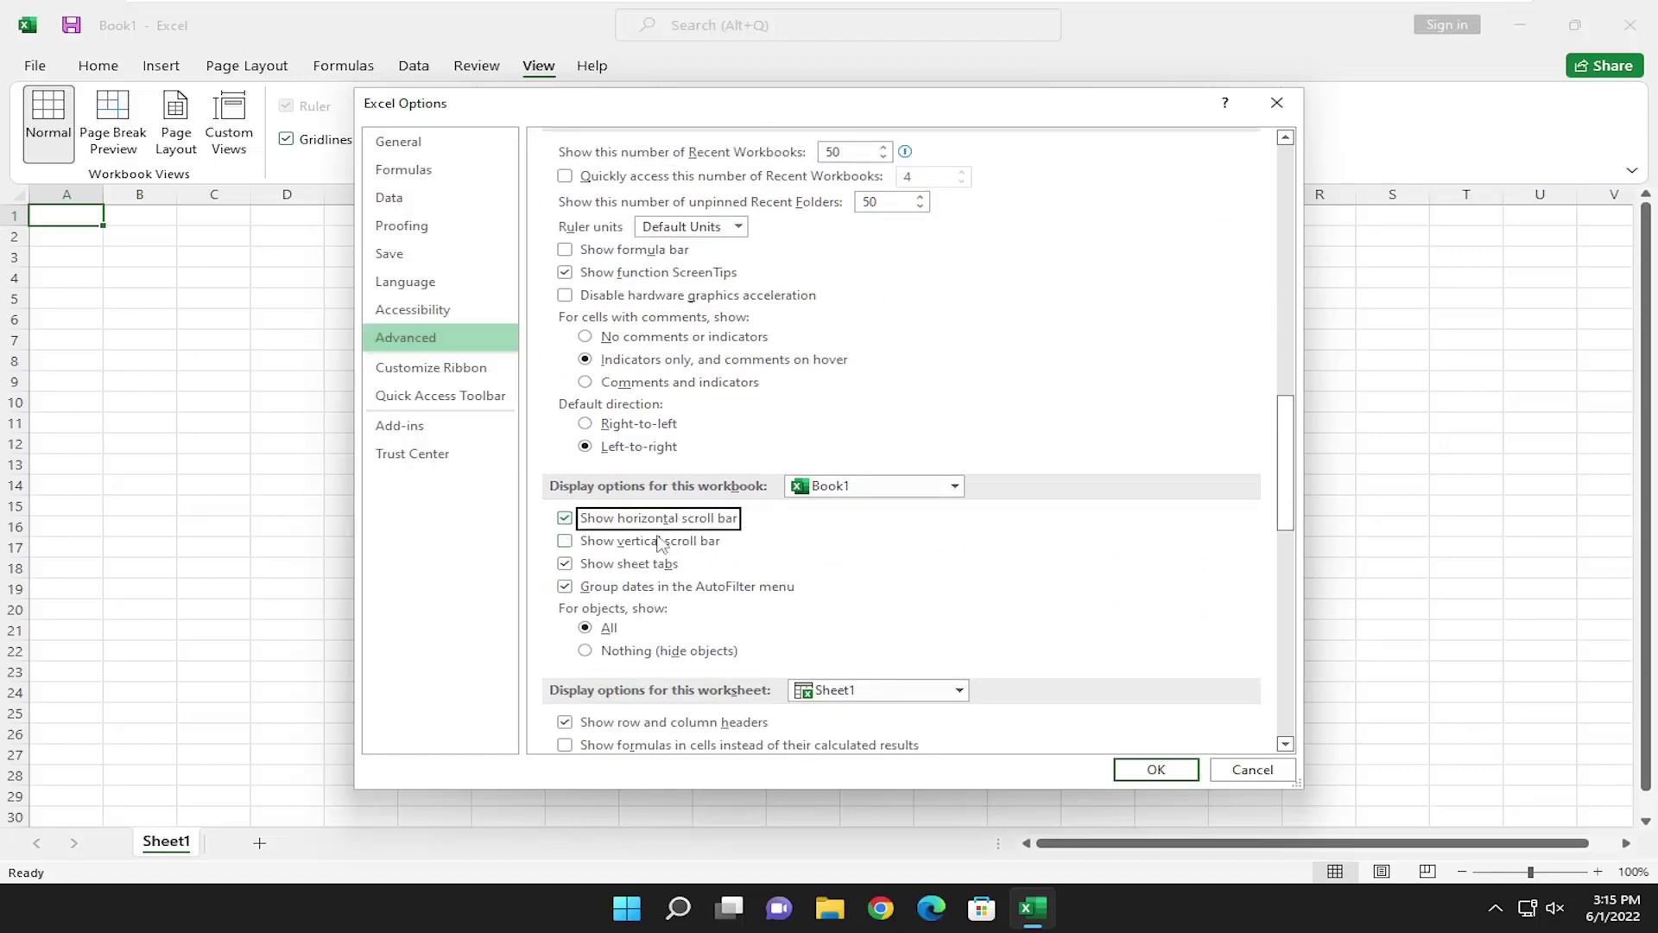
click(564, 540)
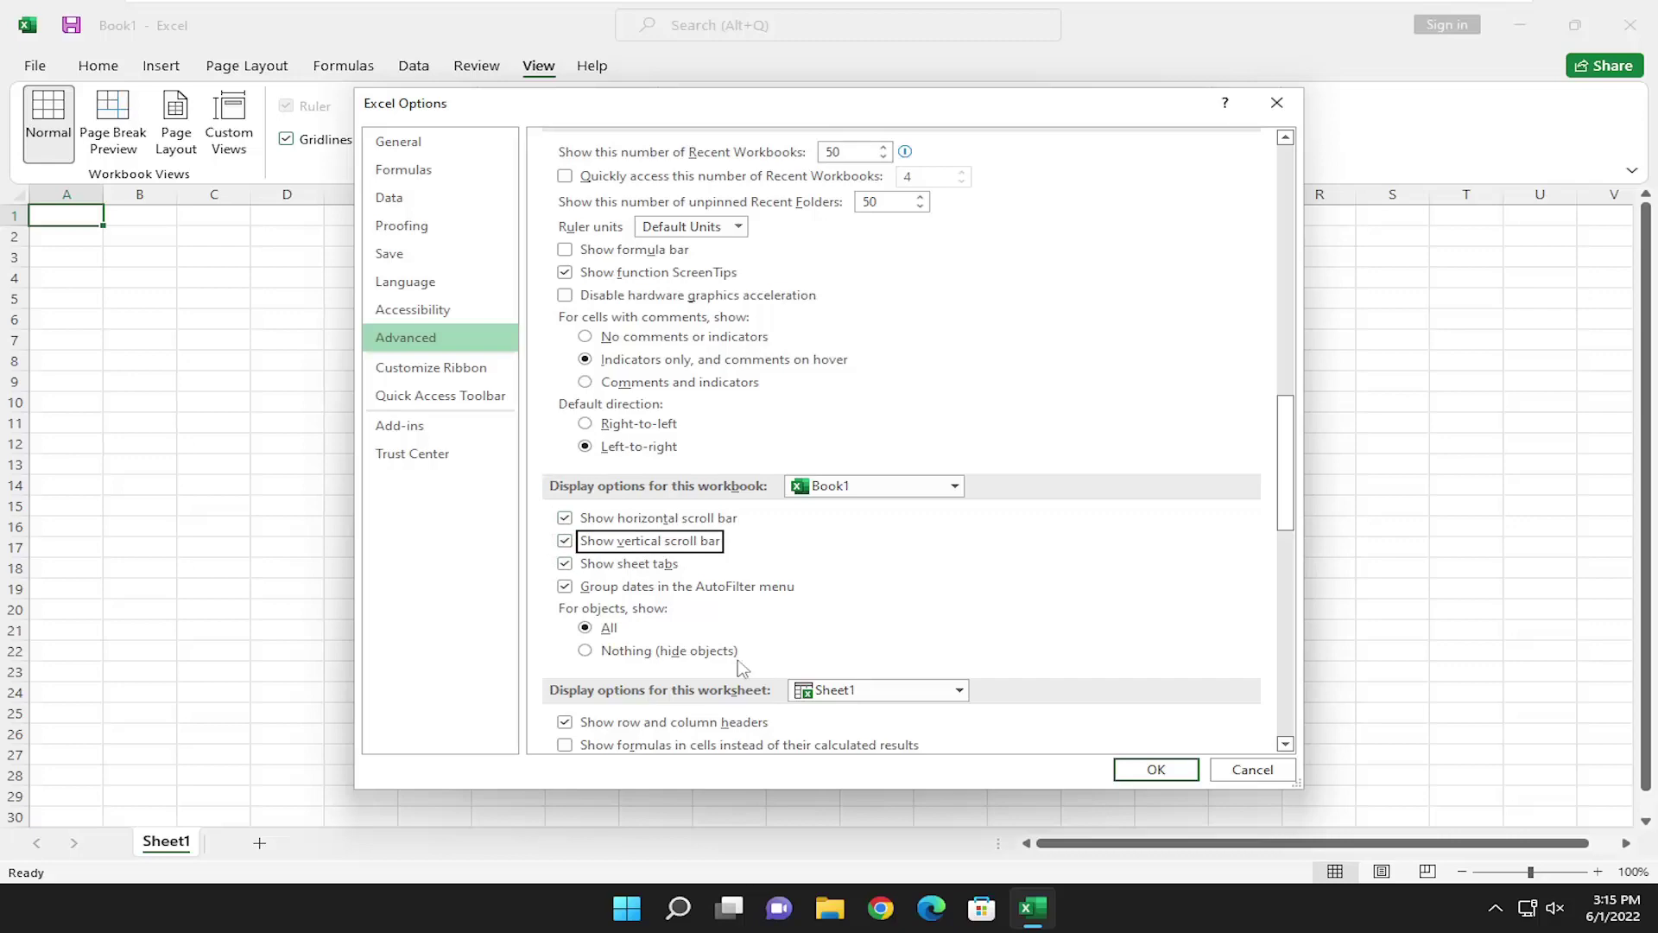
click(1156, 769)
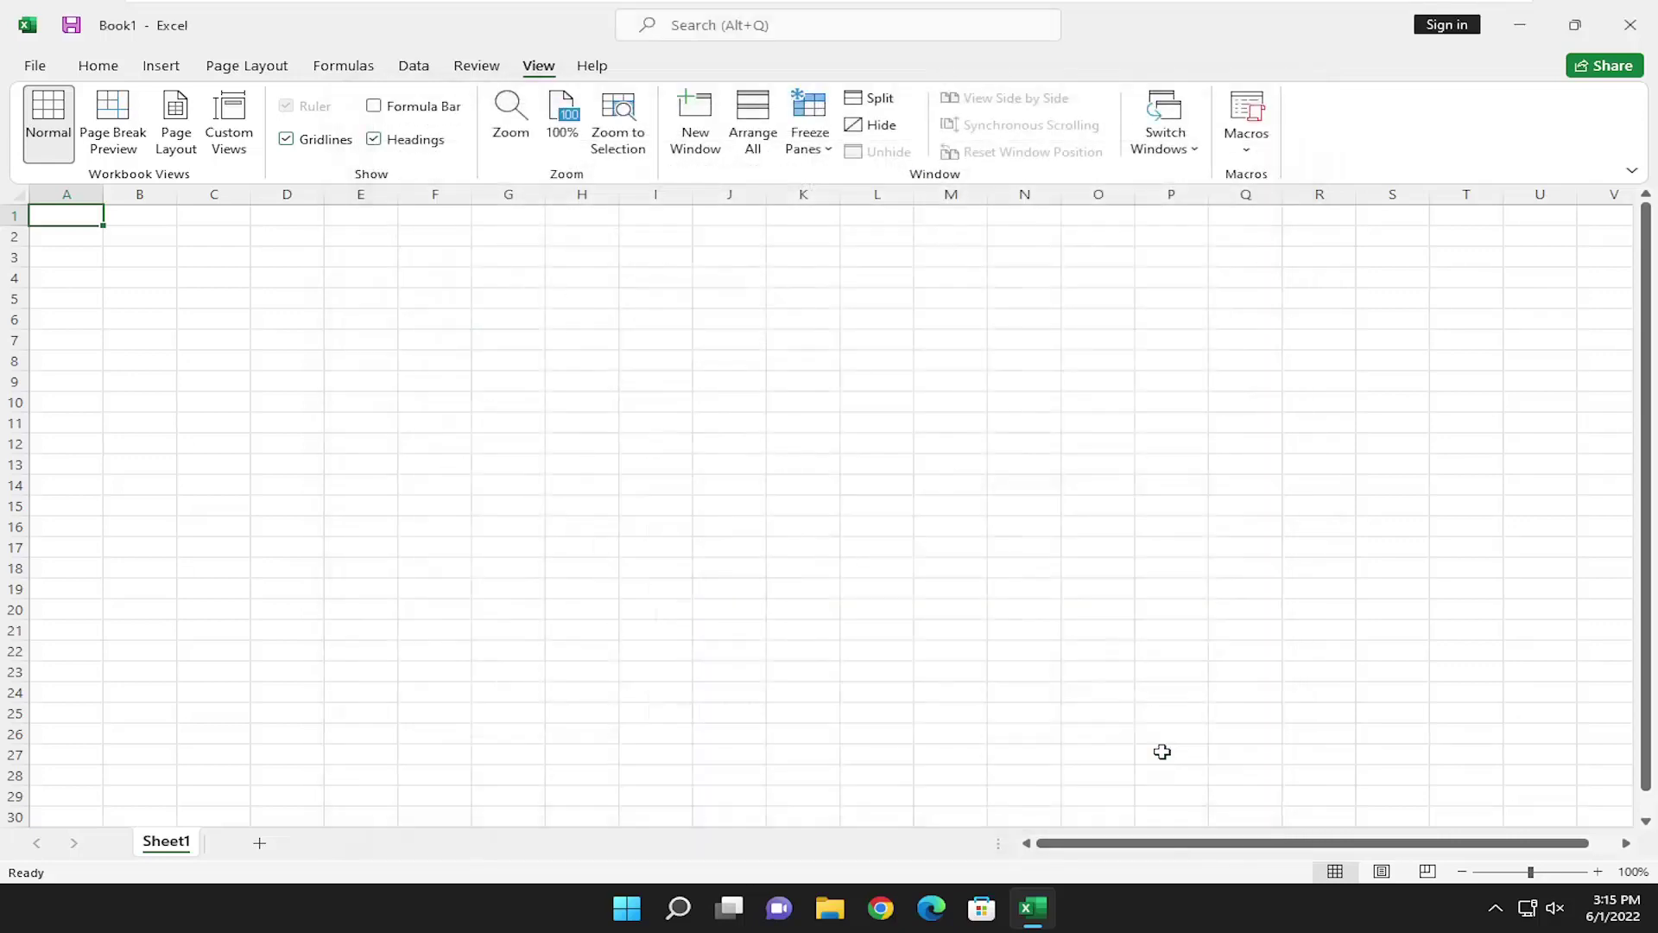